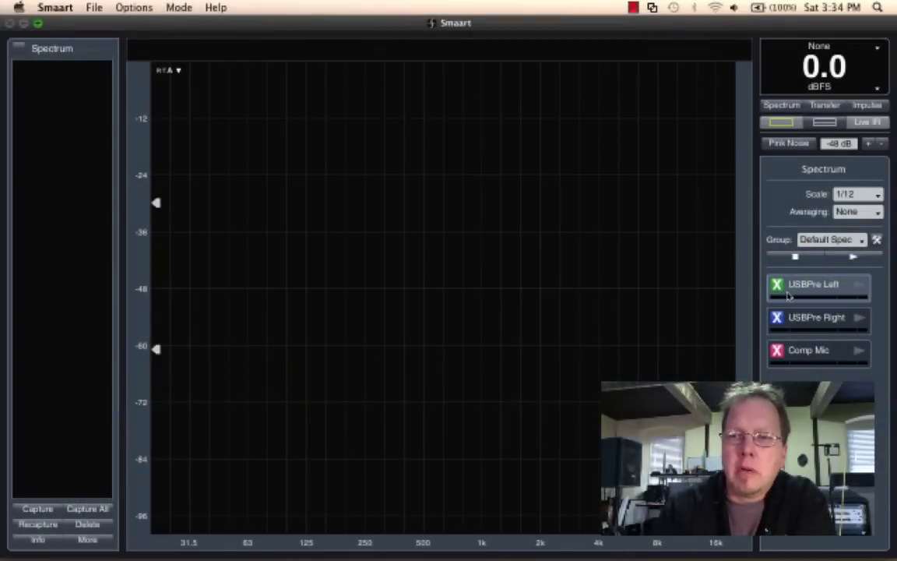
Look over the measurement configuration settings, then briefly start and stop USBPre Left
{"action": "left_click", "coordinate": [876, 240]}
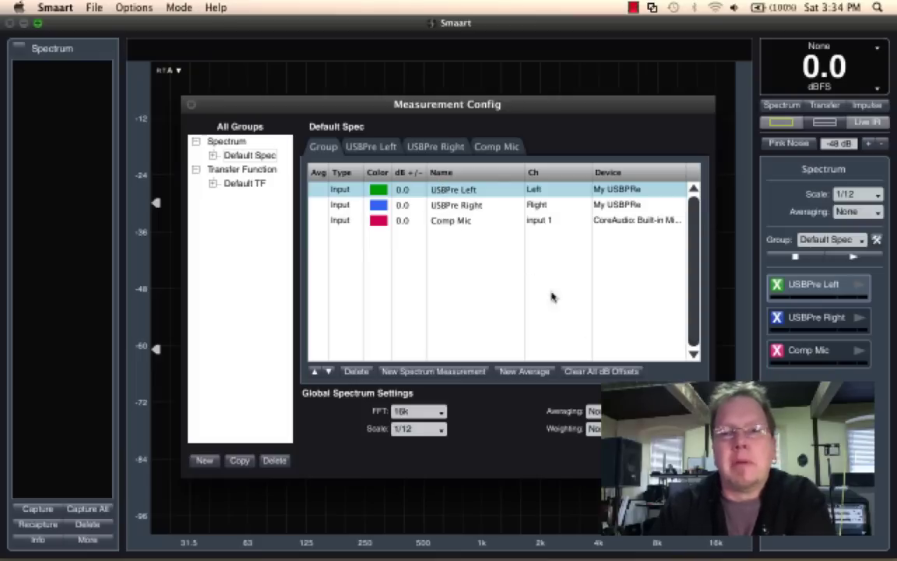
{"action": "key", "text": "Escape"}
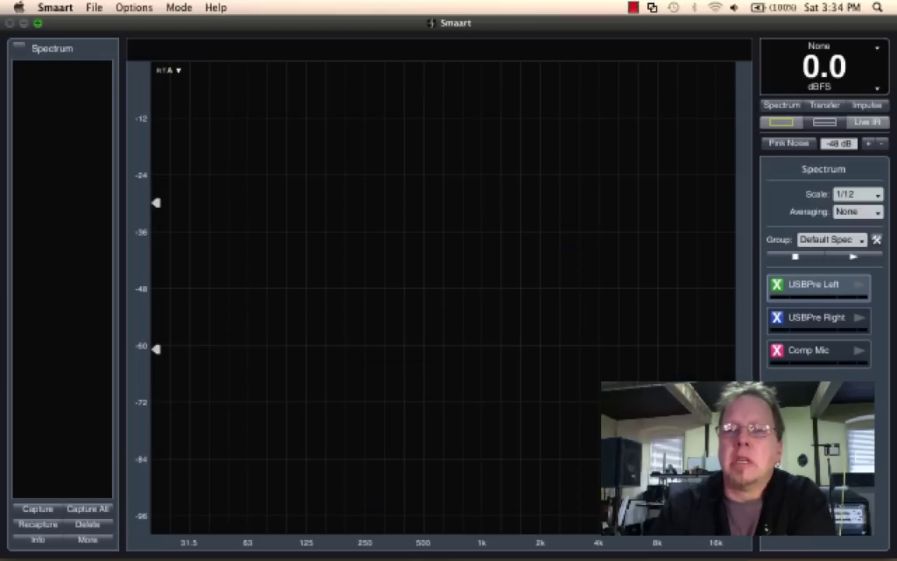
{"action": "left_click", "coordinate": [778, 289]}
{"action": "left_click", "coordinate": [780, 288]}
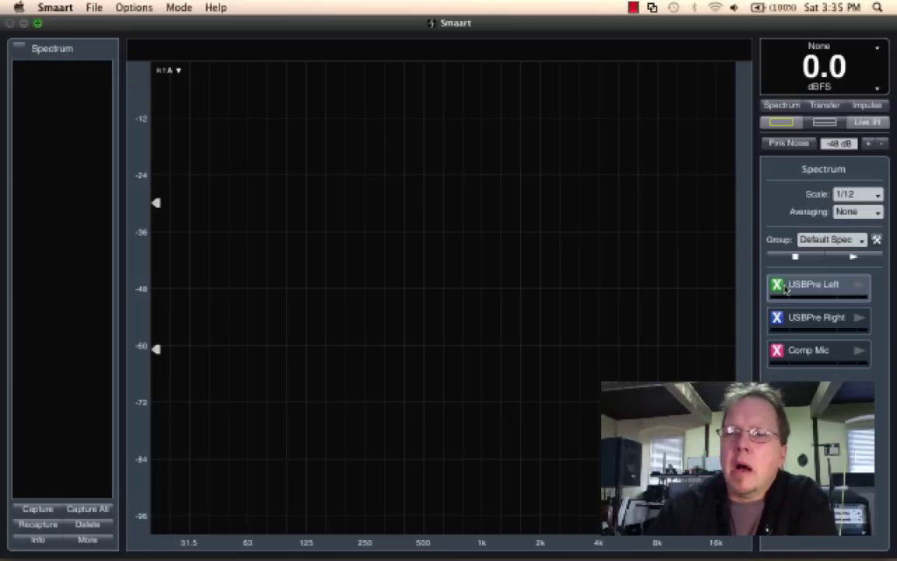
{"action": "left_click", "coordinate": [856, 287]}
{"action": "left_click", "coordinate": [857, 286]}
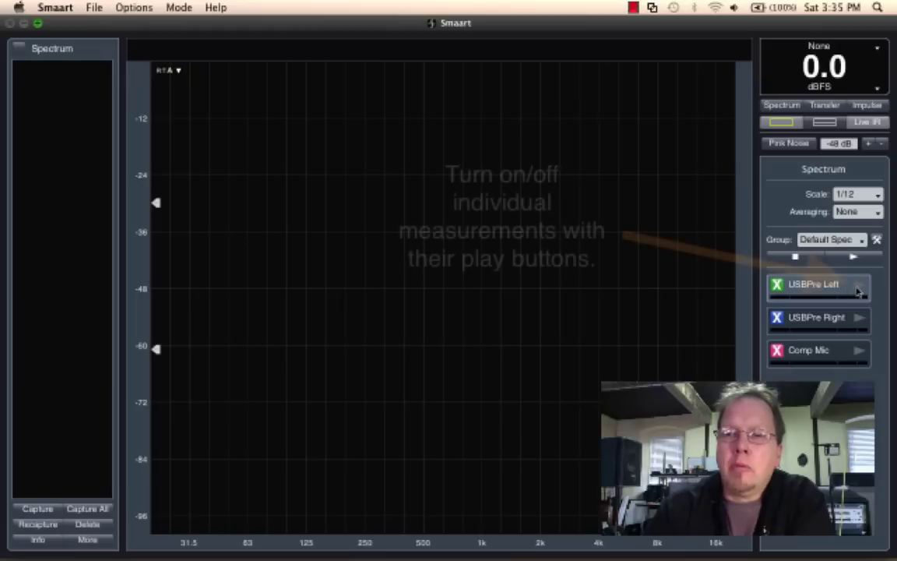
Start live spectrum measurements for USBPre Left, USBPre Right and Comp Mic
{"action": "left_click", "coordinate": [858, 287]}
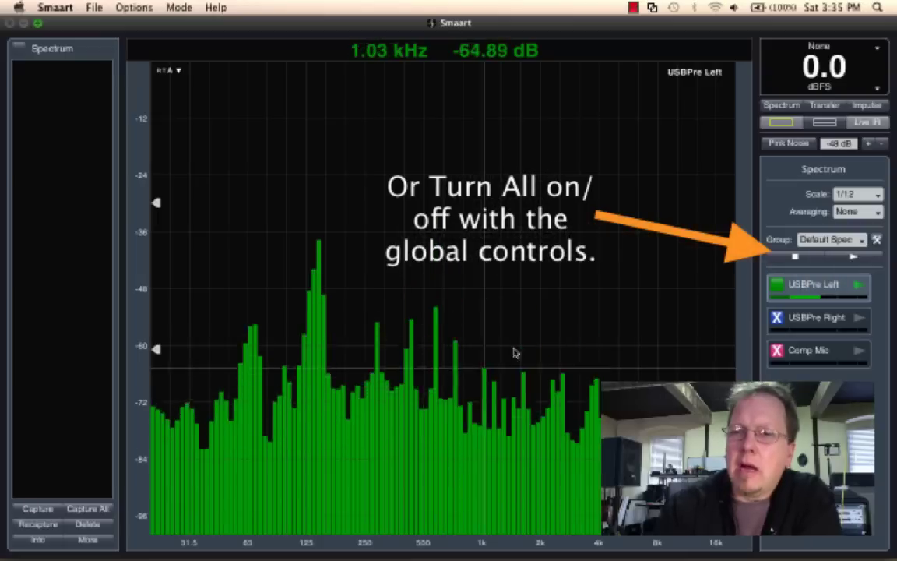
{"action": "left_click", "coordinate": [859, 318]}
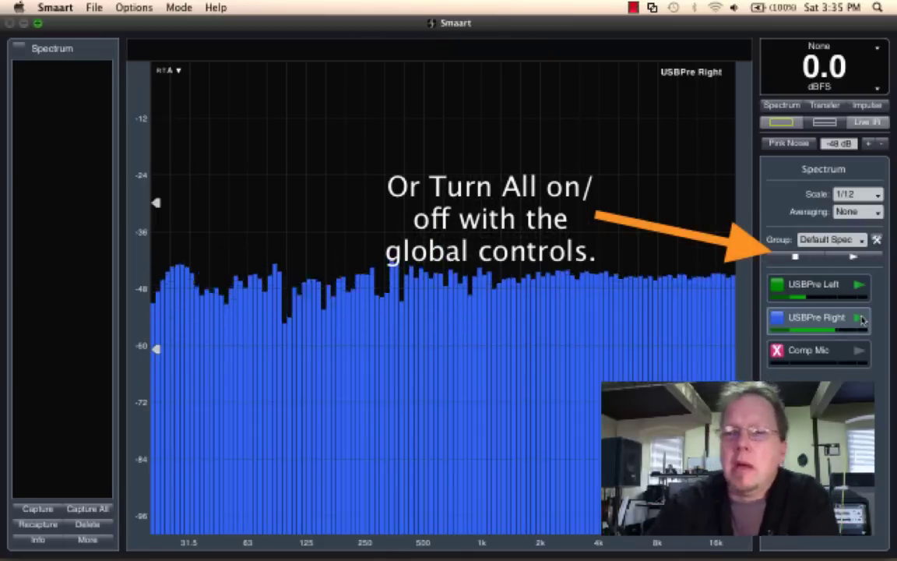
{"action": "left_click", "coordinate": [857, 354]}
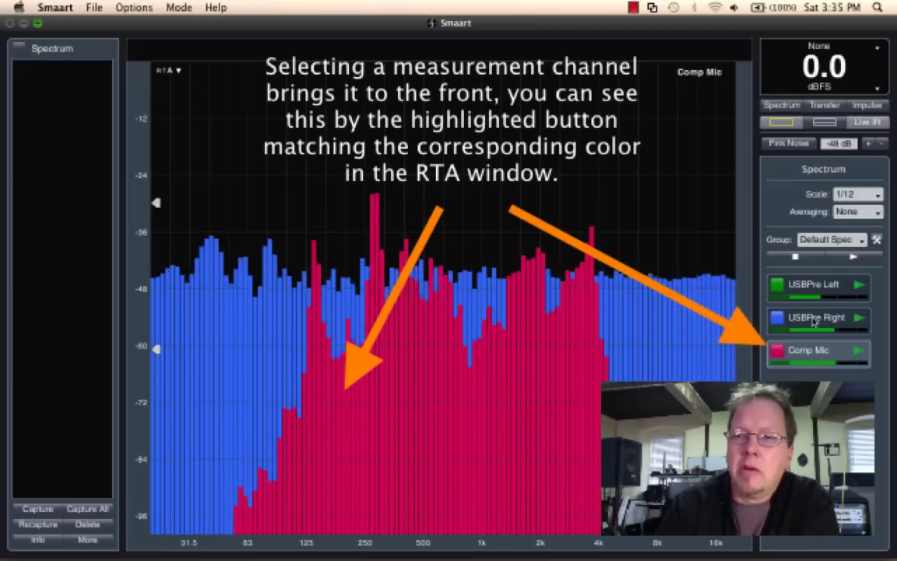
Bring the USBPre Right, USBPre Left, then Comp Mic traces forward, ending with Comp Mic in front
{"action": "left_click", "coordinate": [815, 321]}
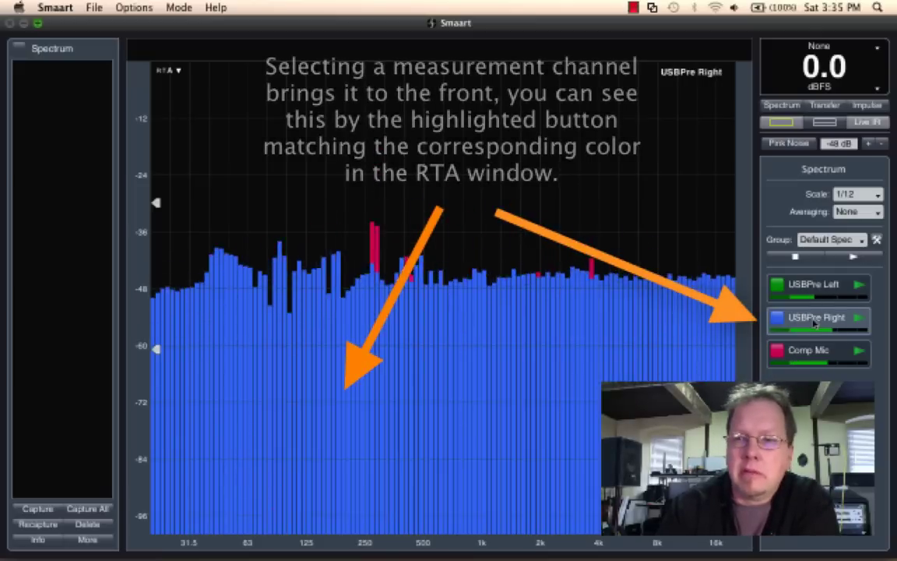
{"action": "left_click", "coordinate": [813, 285]}
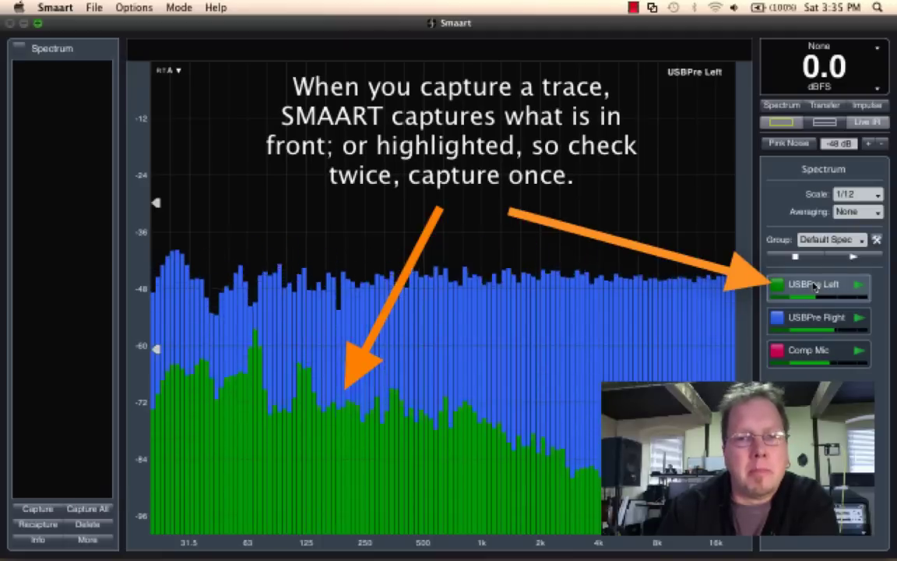
{"action": "left_click", "coordinate": [820, 359]}
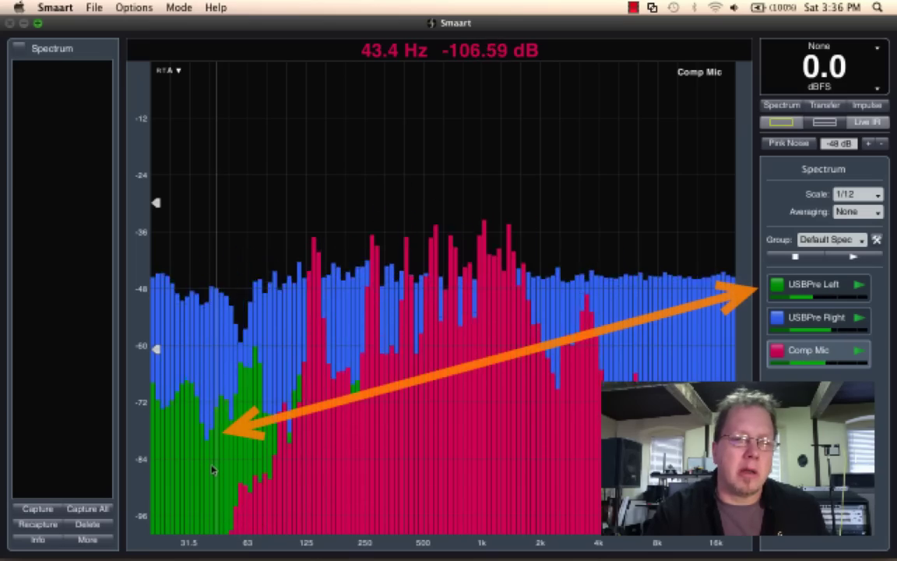
Cycle the front trace between USBPre Left and USBPre Right, finishing with USBPre Left in front
{"action": "key", "text": "Up"}
{"action": "key", "text": "Up"}
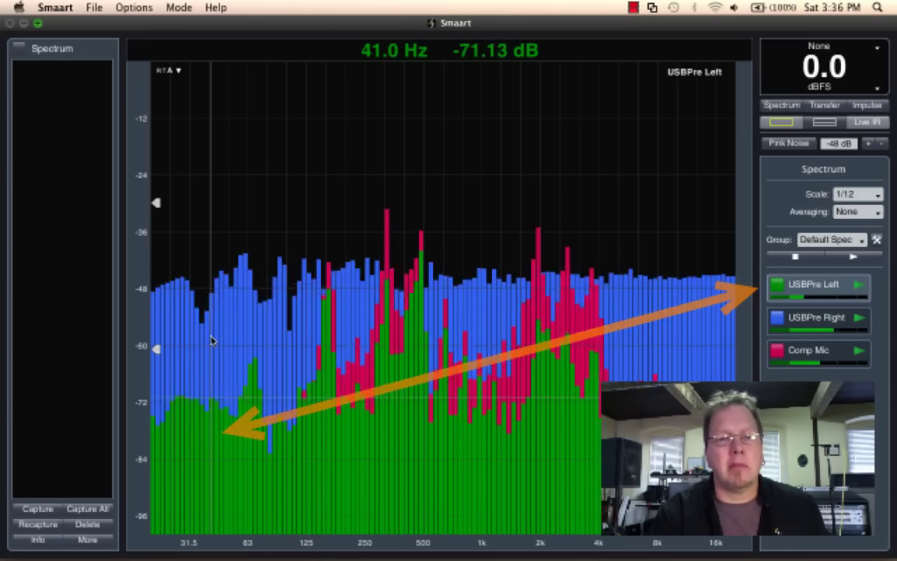
{"action": "key", "text": "Down"}
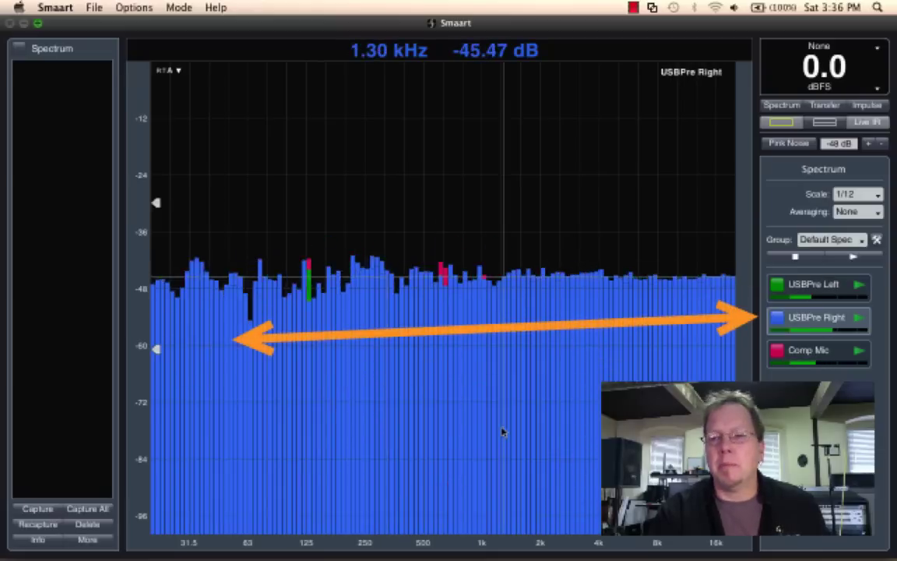
{"action": "left_click", "coordinate": [817, 287]}
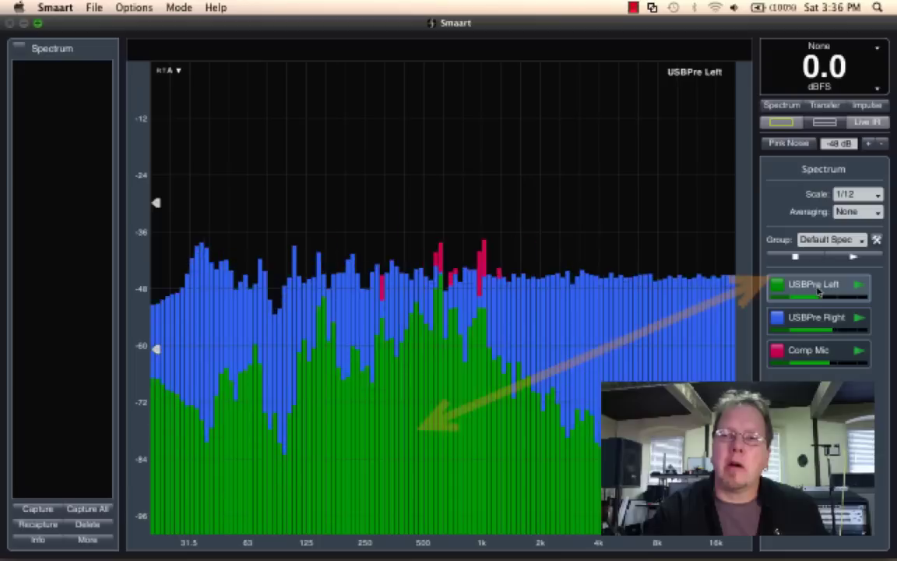
{"action": "left_click", "coordinate": [856, 194]}
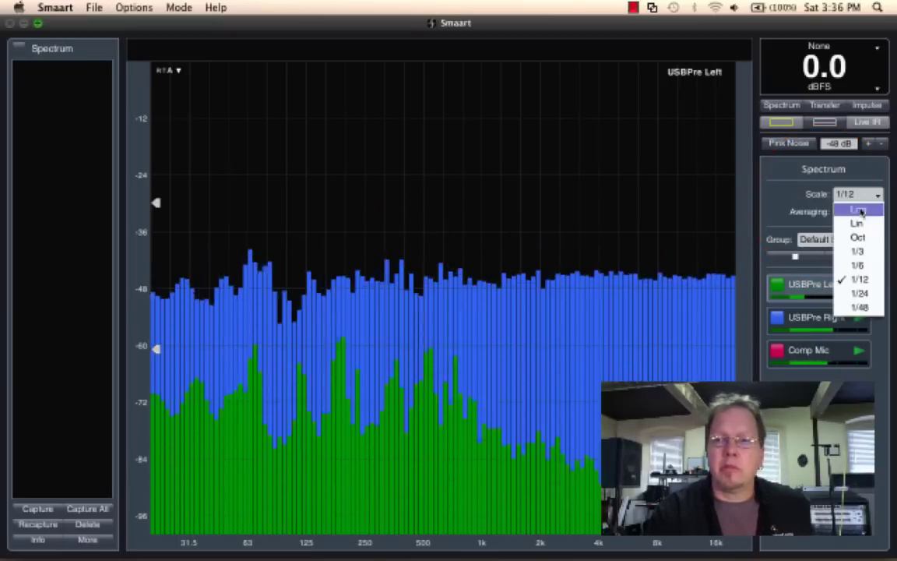
{"action": "left_click", "coordinate": [860, 307]}
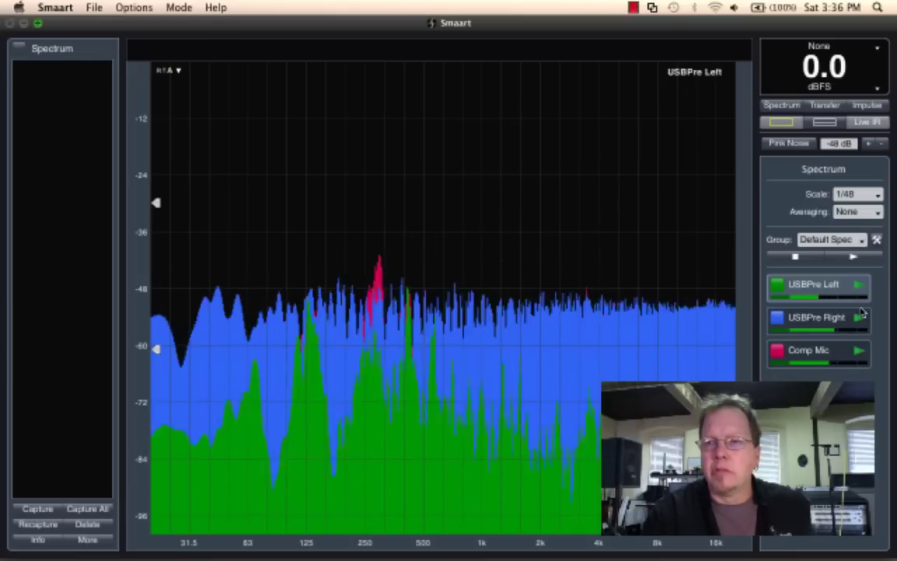
{"action": "left_click", "coordinate": [856, 194]}
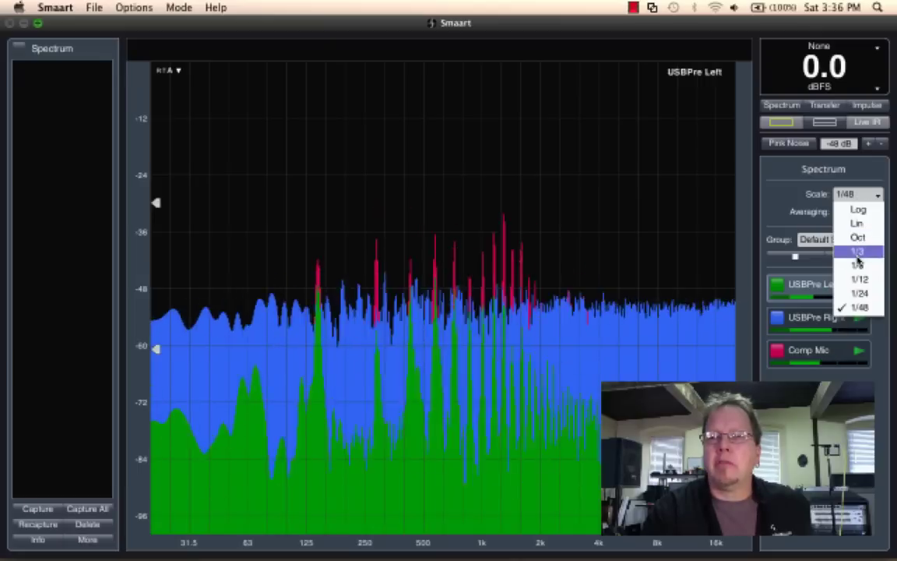
{"action": "left_click", "coordinate": [857, 255]}
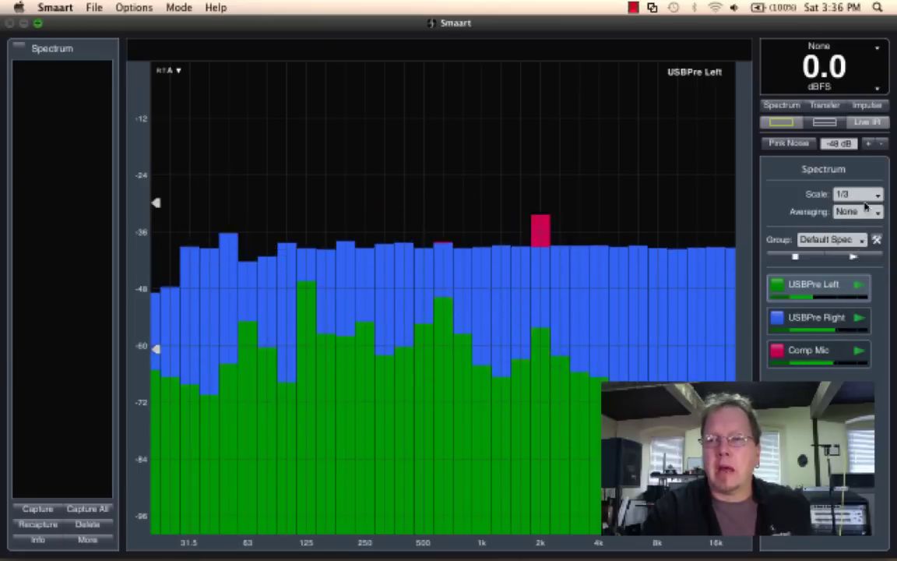
{"action": "left_click", "coordinate": [867, 196]}
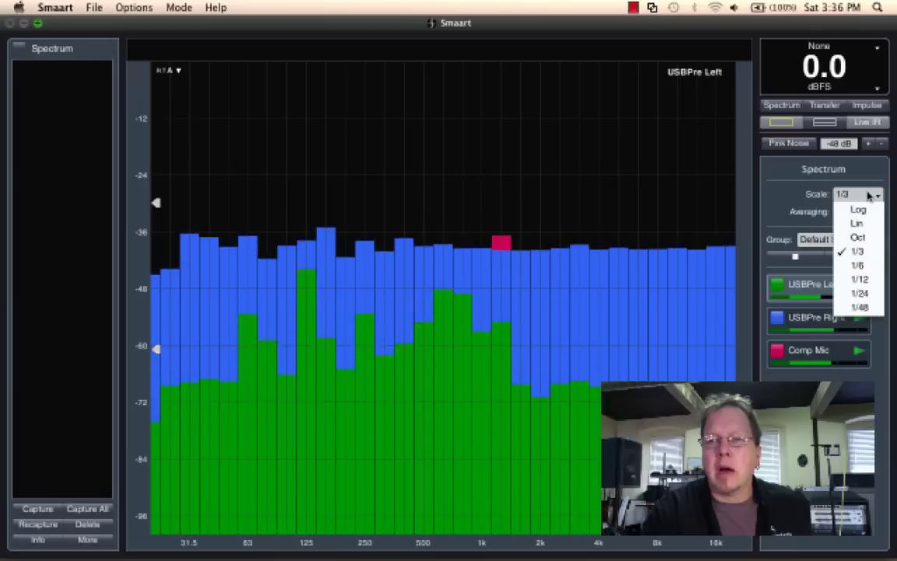
{"action": "left_click", "coordinate": [857, 236]}
{"action": "left_click", "coordinate": [851, 196]}
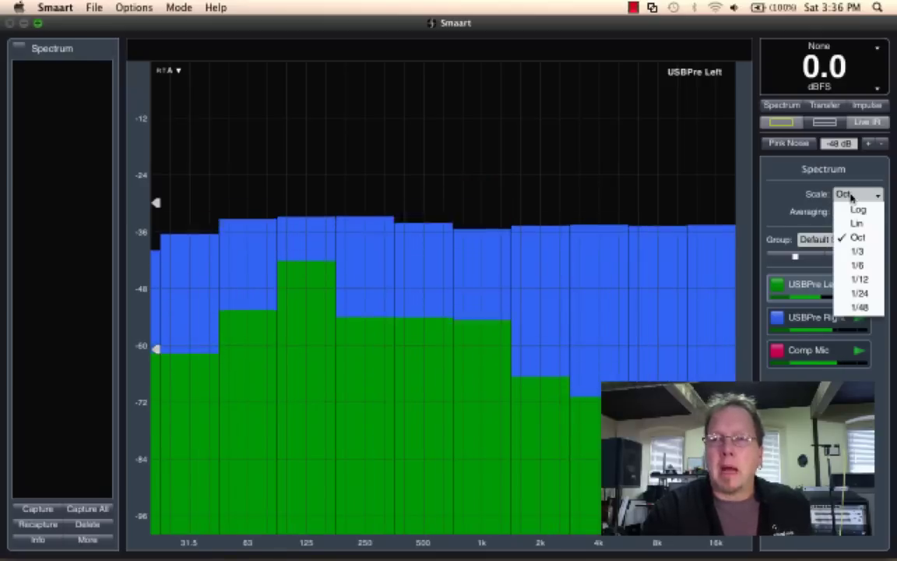
{"action": "left_click", "coordinate": [858, 279]}
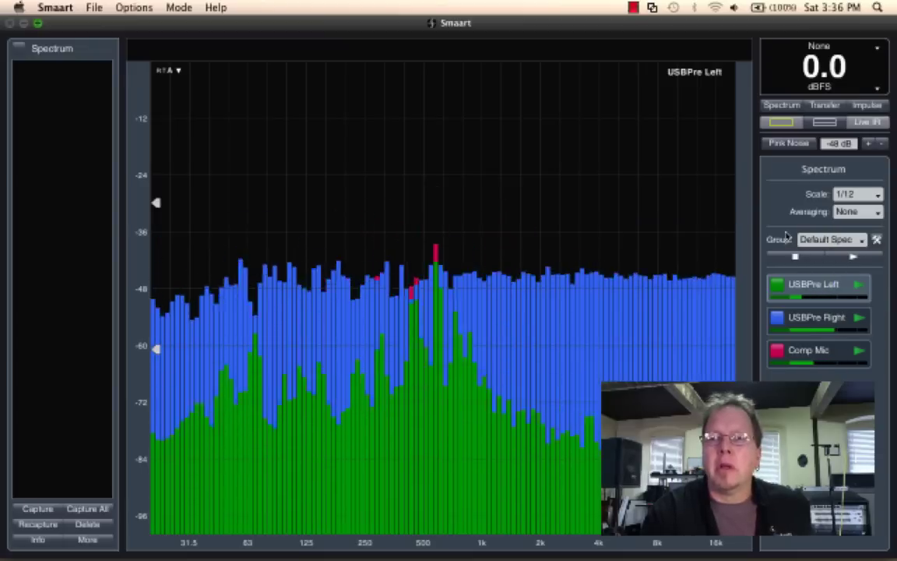
{"action": "left_click", "coordinate": [854, 211]}
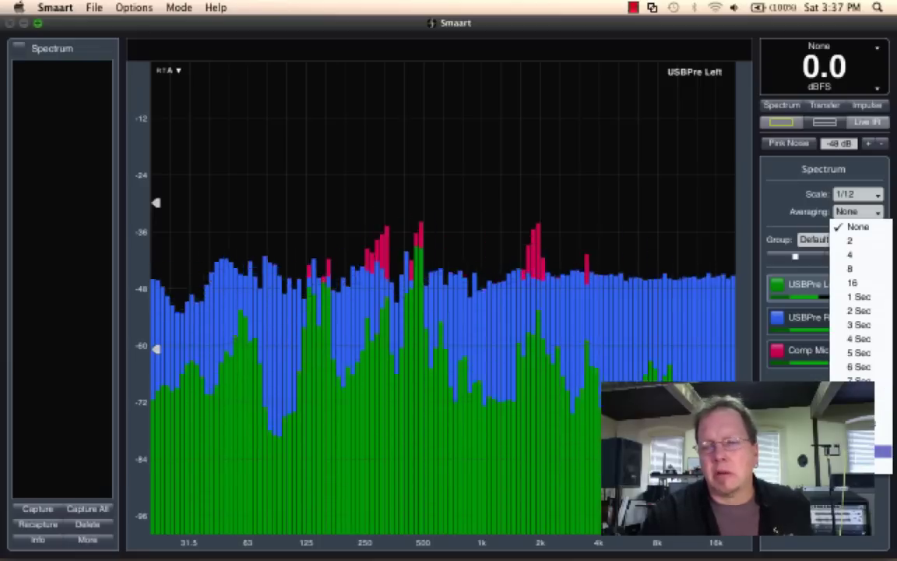
{"action": "left_click", "coordinate": [861, 450]}
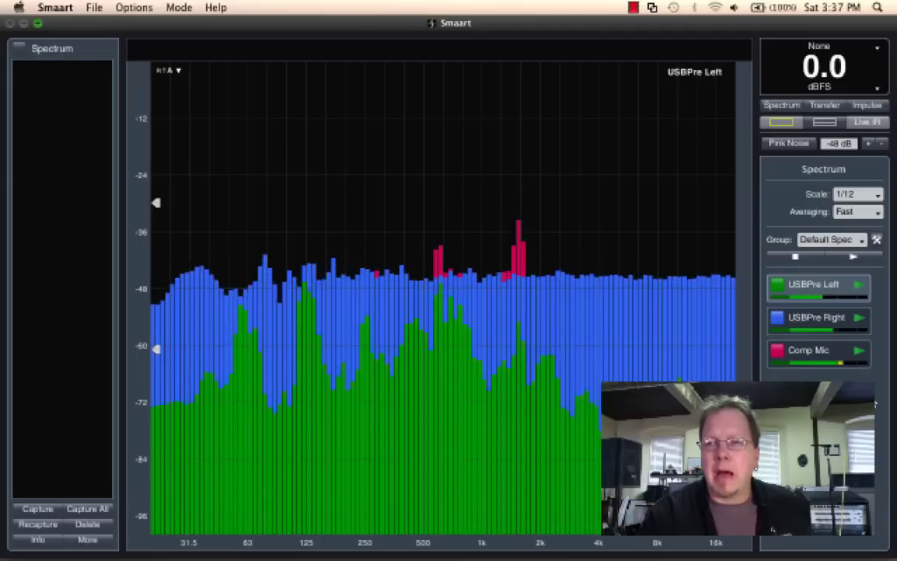
{"action": "left_click", "coordinate": [857, 211]}
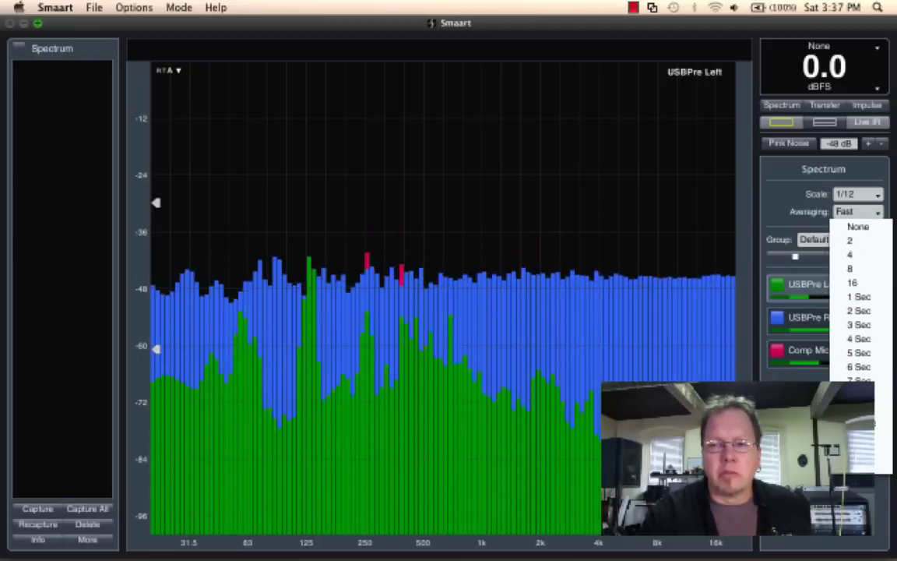
{"action": "left_click", "coordinate": [859, 436]}
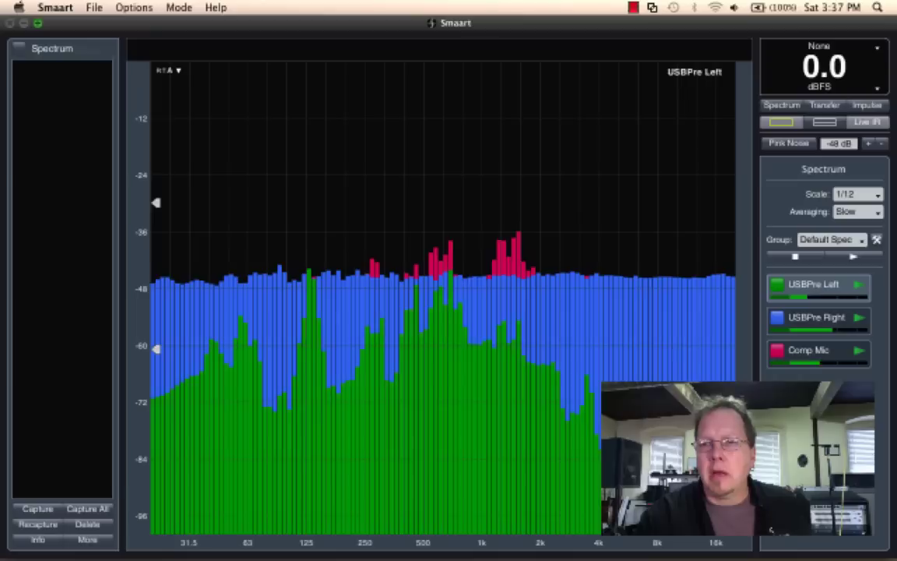
{"action": "left_click", "coordinate": [857, 215]}
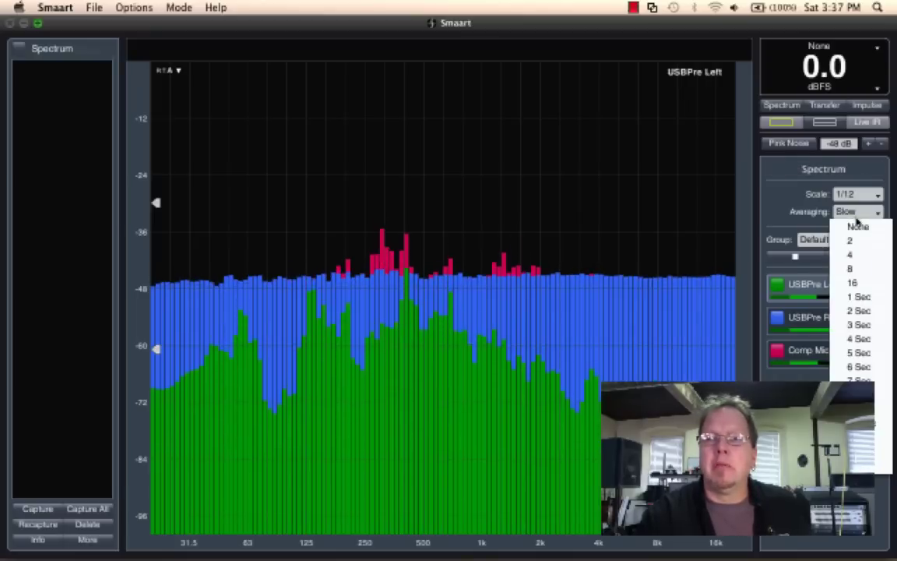
{"action": "left_click", "coordinate": [857, 226]}
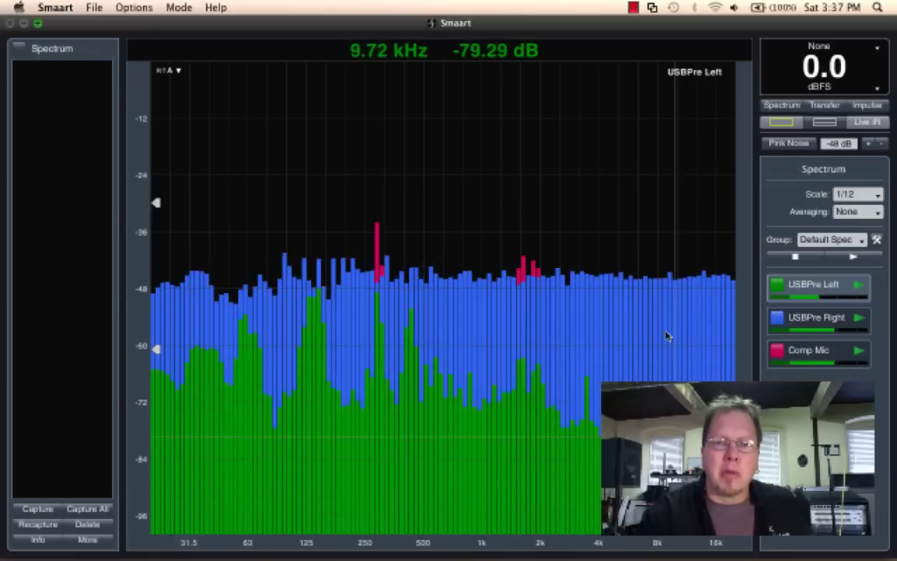
Turn off the Comp Mic and USBPre Right measurements, leaving only USBPre Left running
{"action": "left_click", "coordinate": [858, 353]}
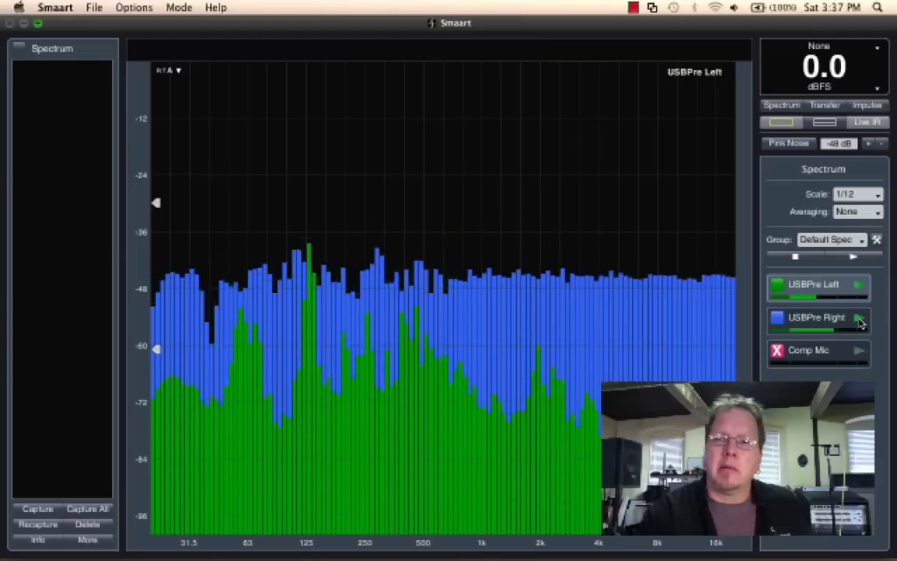
{"action": "left_click", "coordinate": [860, 319]}
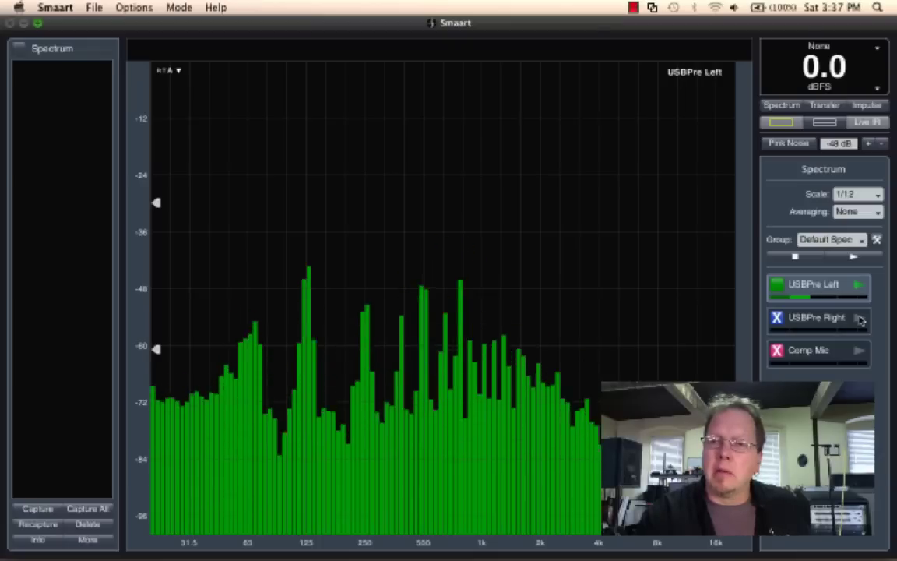